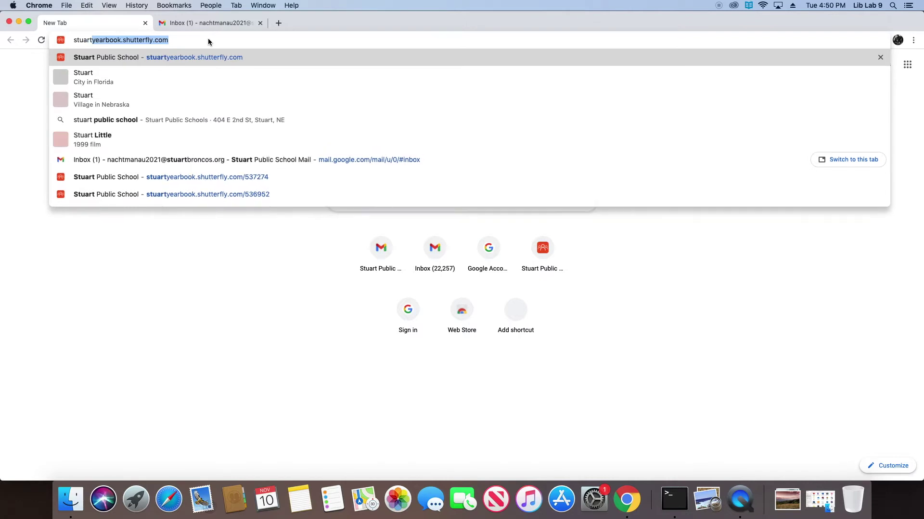
Search Google for 'stuart broncos', correcting a typo in the query
text(broncos)
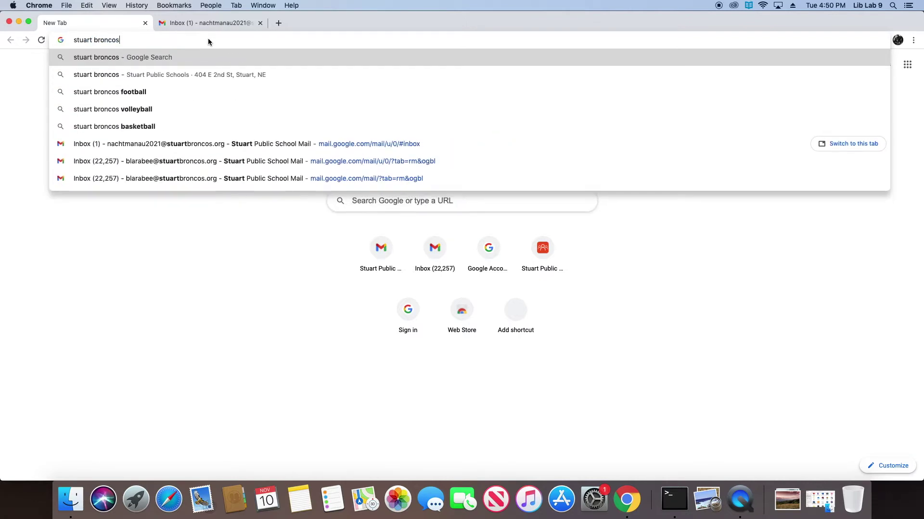
key(Return)
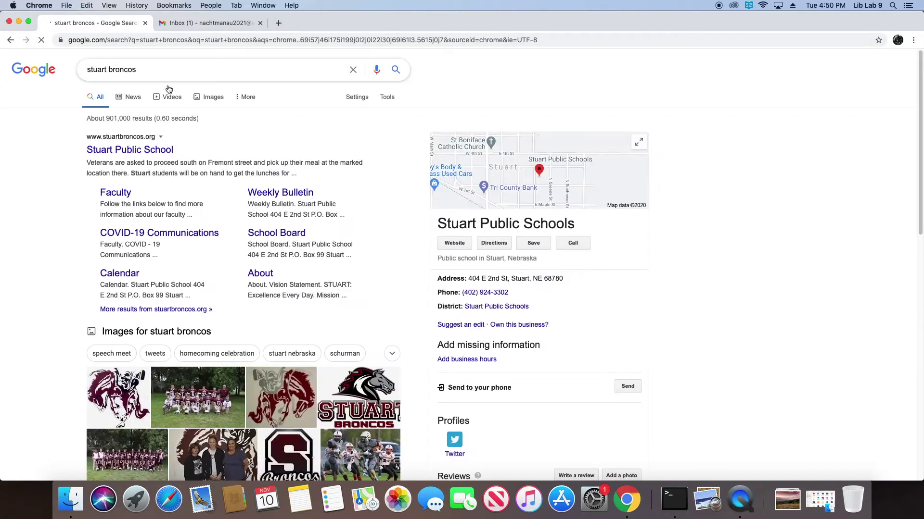
Go to the Stuart Public School FFA page under Activities and review the fundraiser products
click(156, 149)
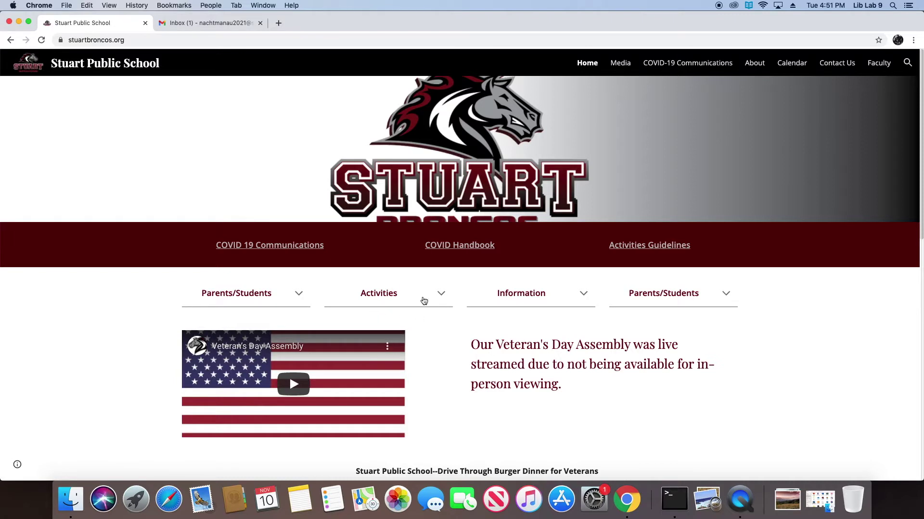
click(378, 298)
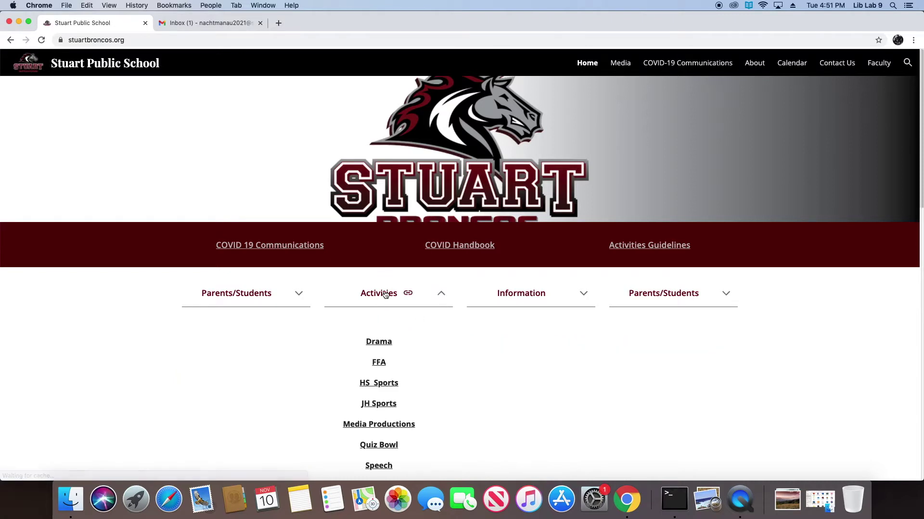
click(383, 364)
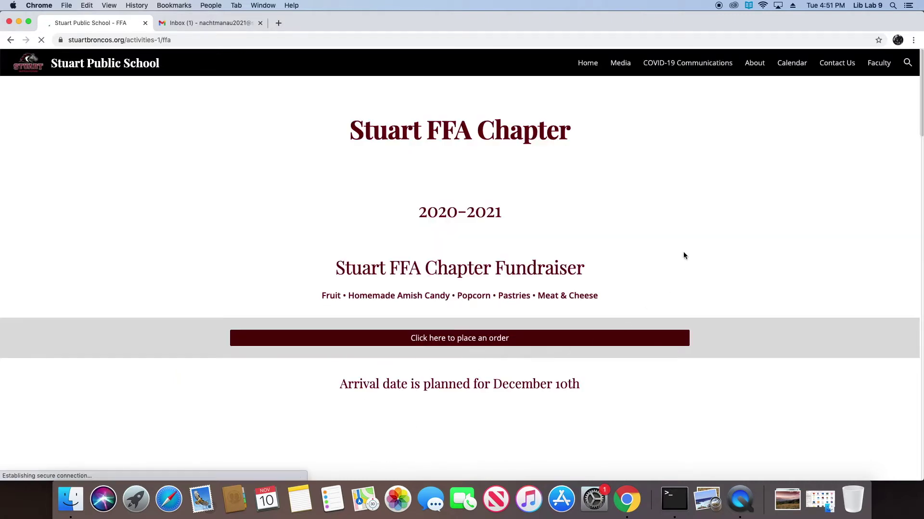
scroll(682, 249, down, 3)
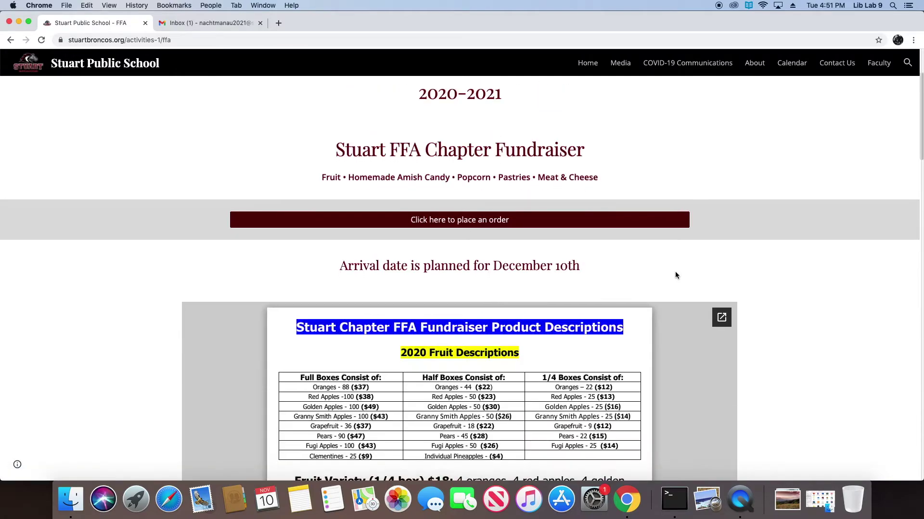
scroll(755, 300, down, 4)
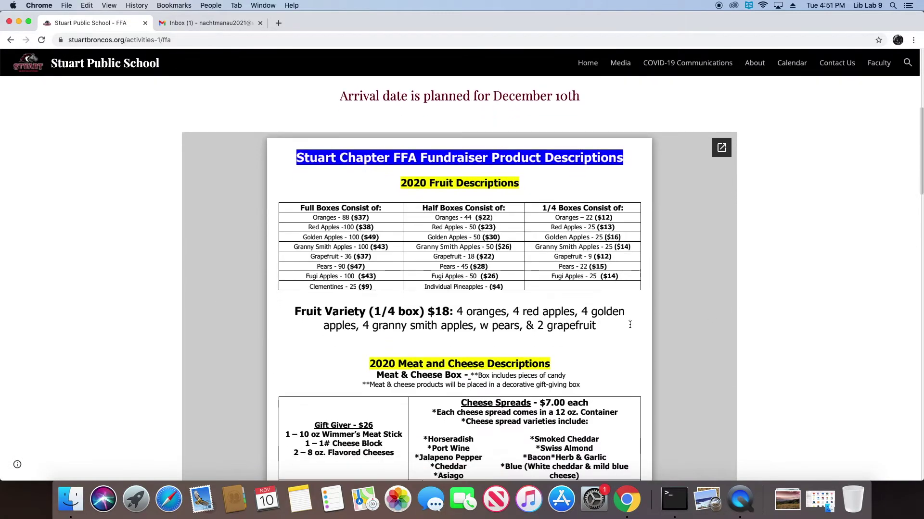
scroll(629, 324, down, 10)
scroll(629, 325, down, 12)
scroll(630, 324, down, 6)
scroll(630, 324, up, 9)
scroll(629, 324, up, 15)
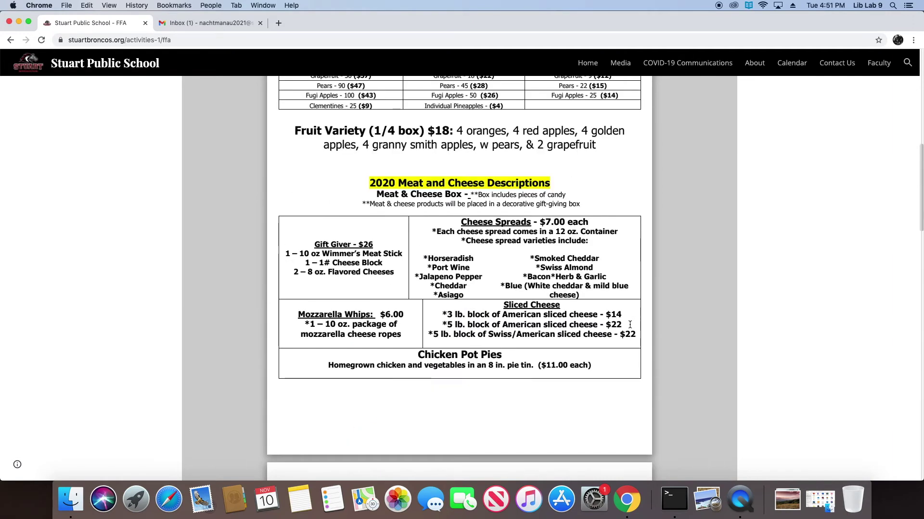
scroll(630, 325, up, 15)
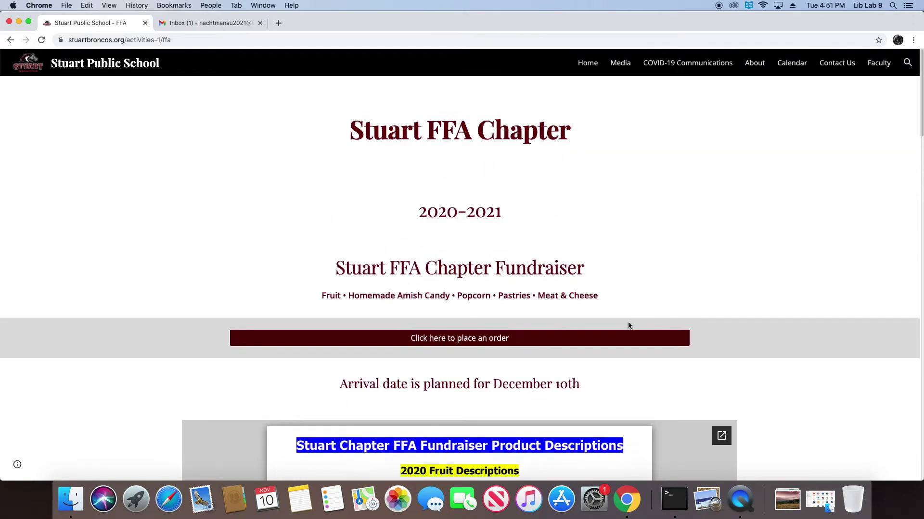
Open the fundraiser order form and enter the customer's name
click(462, 343)
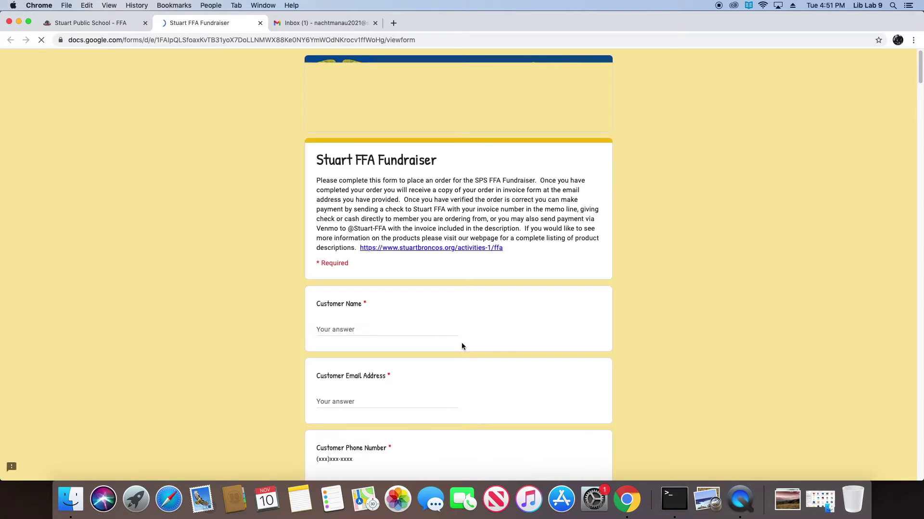
click(405, 326)
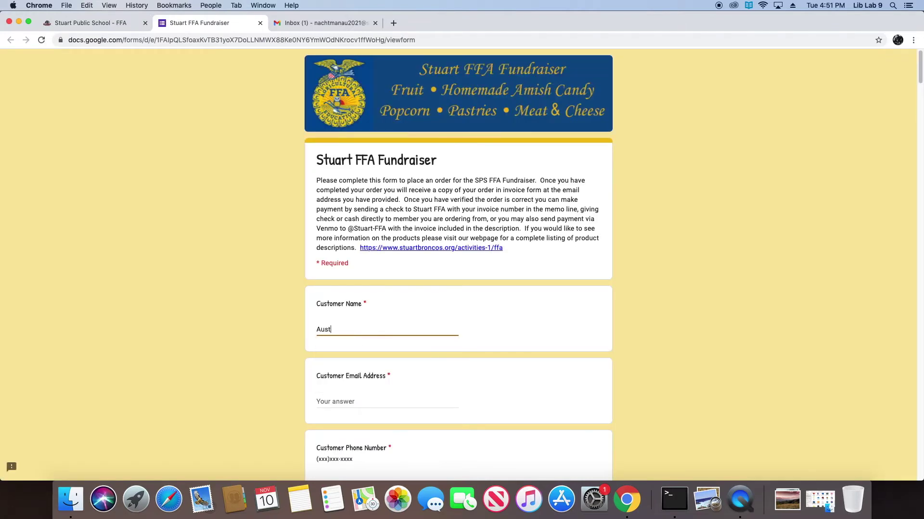
Fill in the customer's e-mail address and scroll down past the phone number question
click(378, 396)
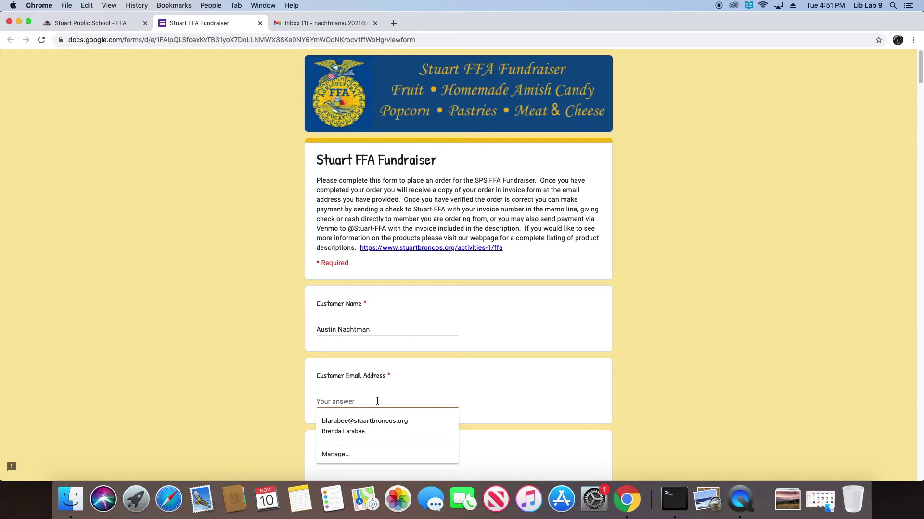
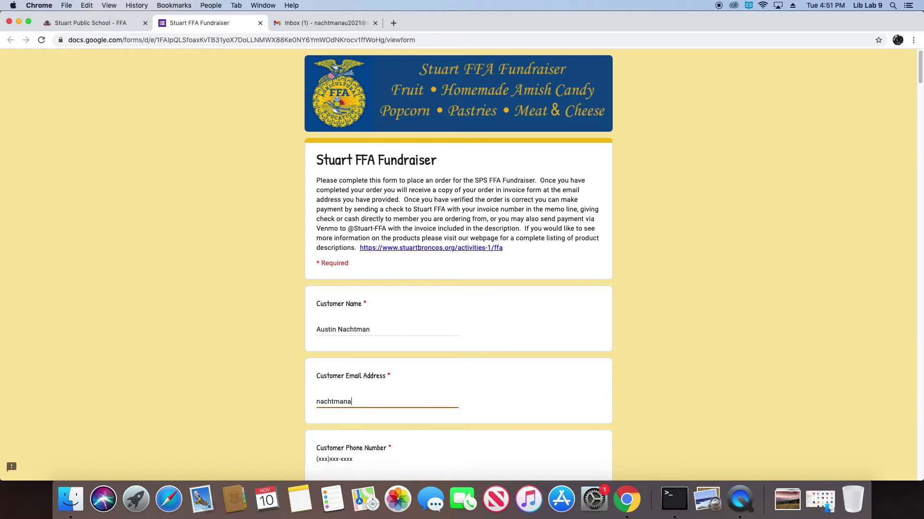
scroll(477, 448, down, 3)
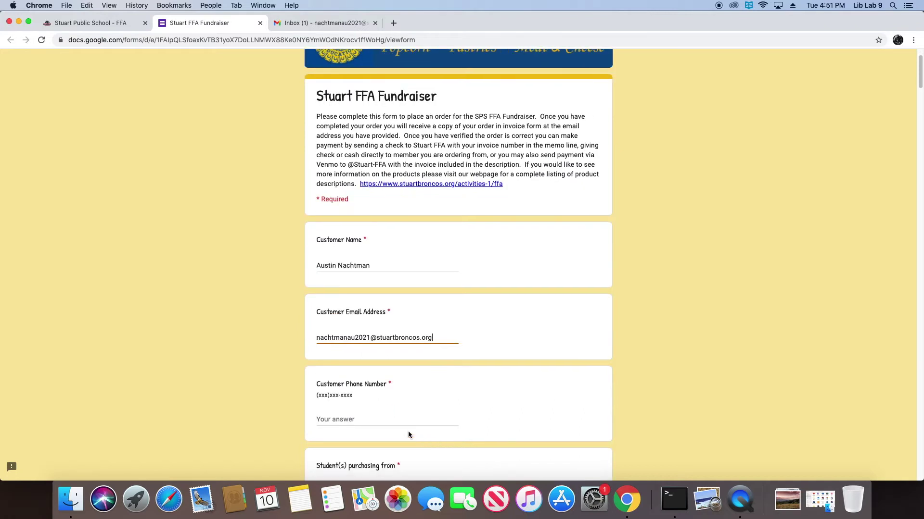
click(377, 419)
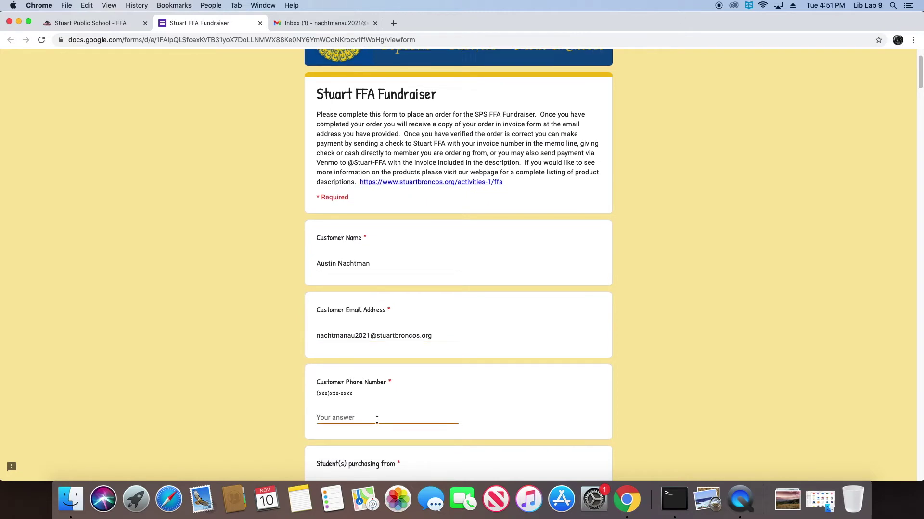
scroll(405, 417, down, 2)
scroll(464, 426, down, 3)
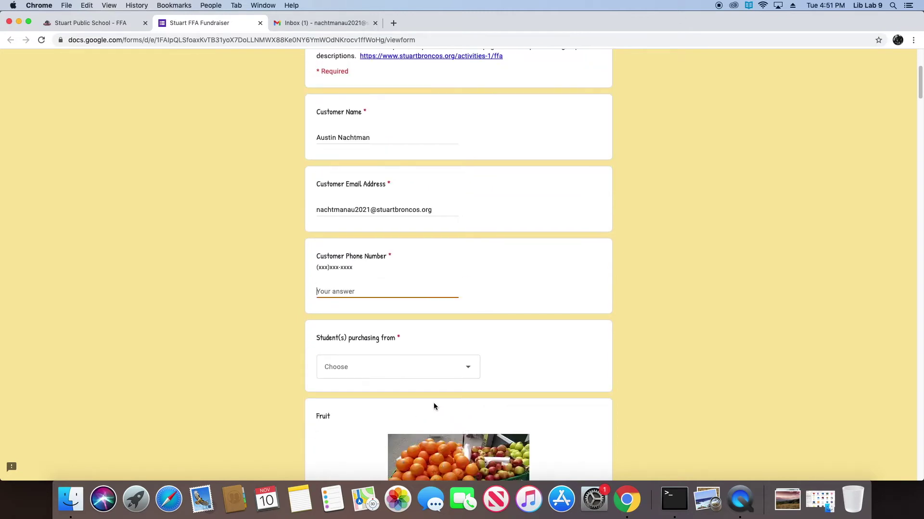
Browse the 'Student(s) purchasing from' list without choosing, then scroll toward the Fruit section
click(398, 365)
scroll(413, 265, down, 5)
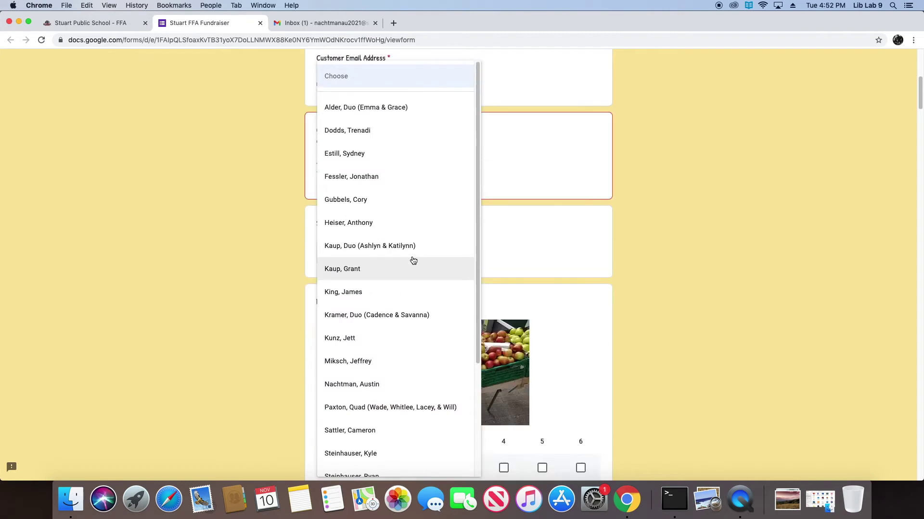
scroll(474, 313, down, 5)
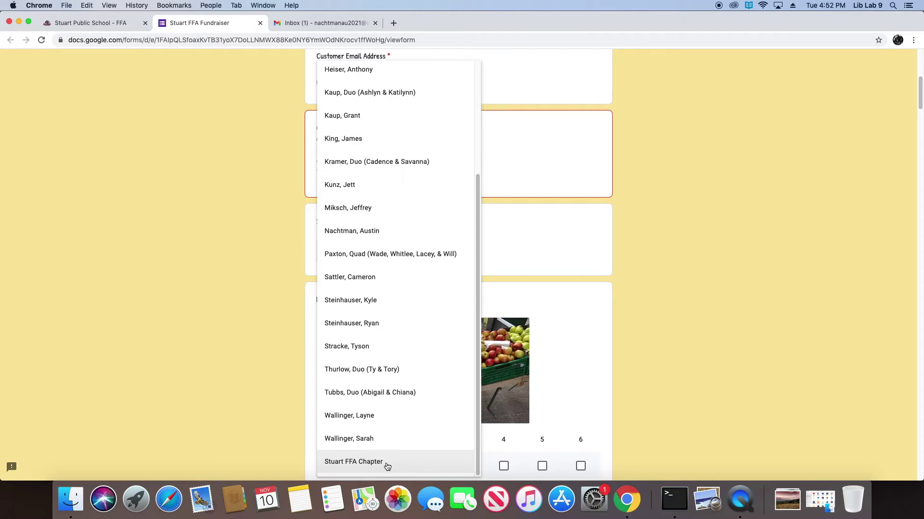
click(602, 388)
scroll(593, 394, down, 3)
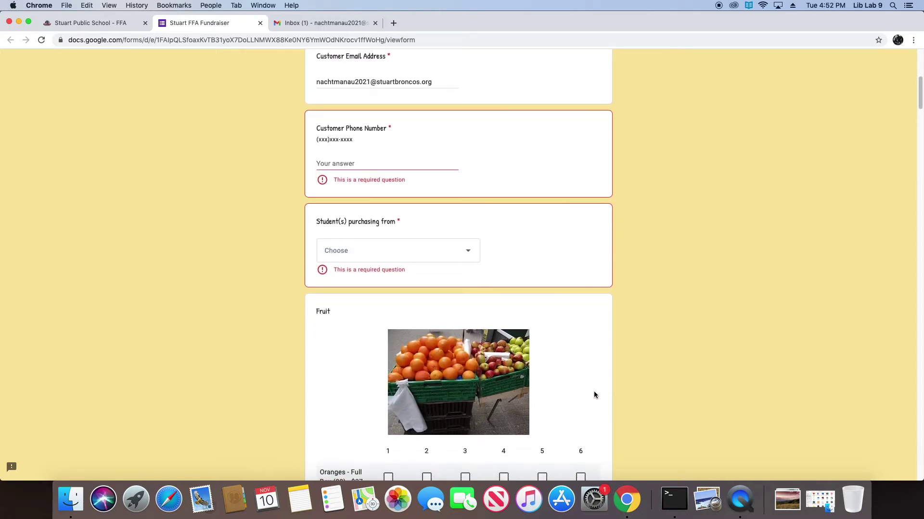
scroll(593, 392, down, 5)
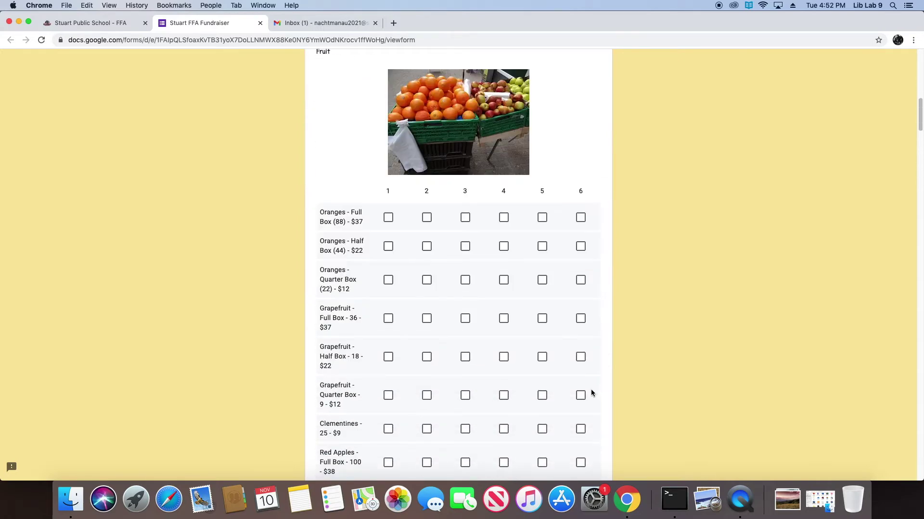
Order one full box of oranges and one half box of red apples
click(388, 217)
scroll(400, 280, down, 1)
scroll(400, 280, down, 5)
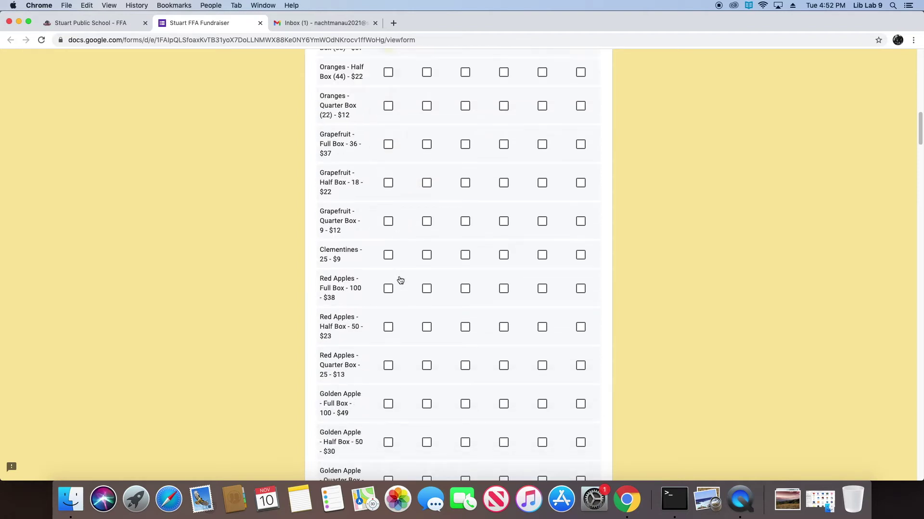
scroll(400, 280, down, 2)
click(387, 272)
scroll(409, 298, down, 3)
scroll(410, 306, down, 6)
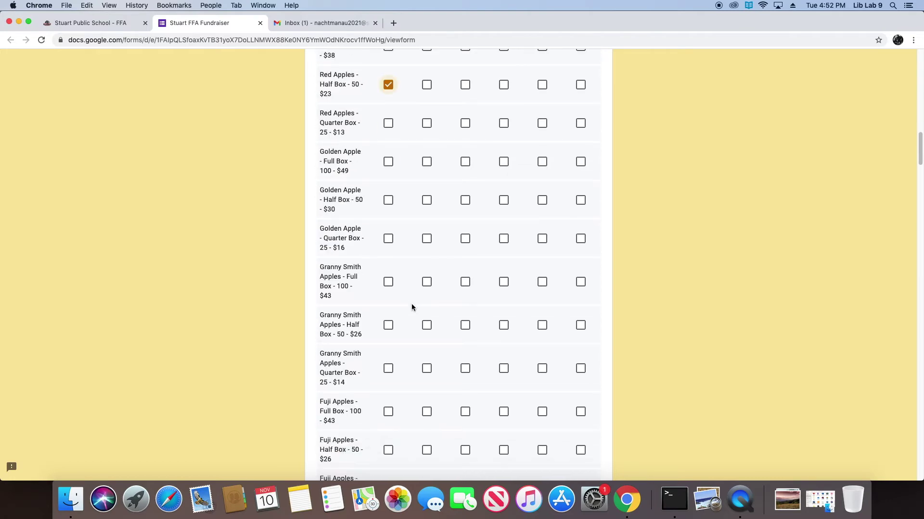
scroll(412, 307, down, 10)
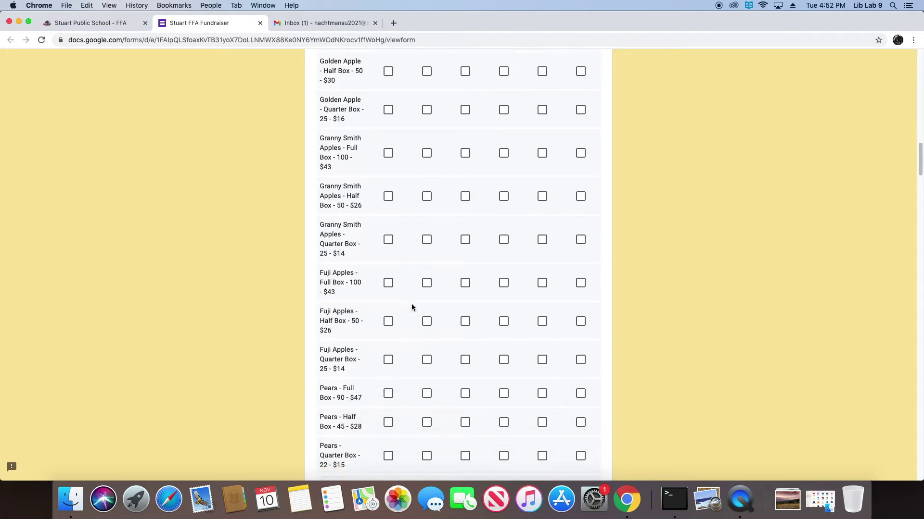
scroll(411, 307, down, 6)
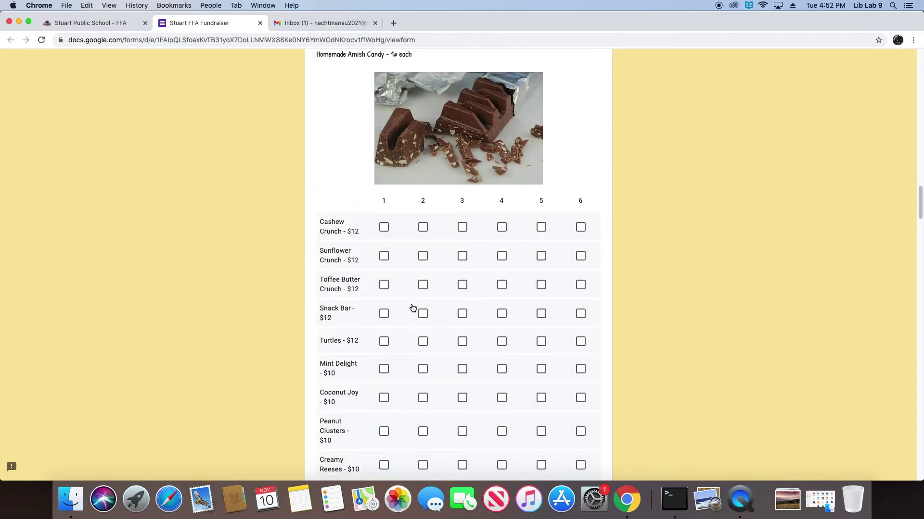
Set Mint Delight to 1 and Creamy Reeses to 2, then scroll down to the popcorn and payment questions
click(383, 369)
scroll(416, 443, down, 1)
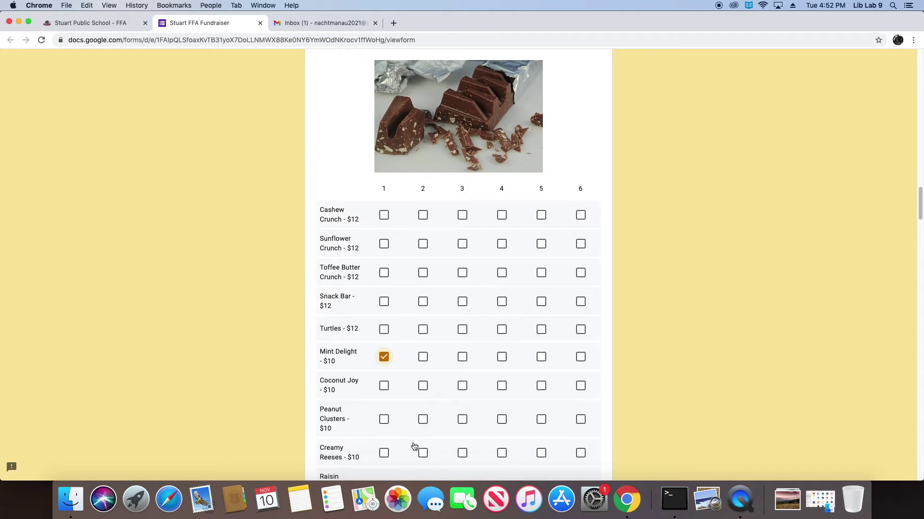
click(421, 455)
scroll(428, 433, down, 5)
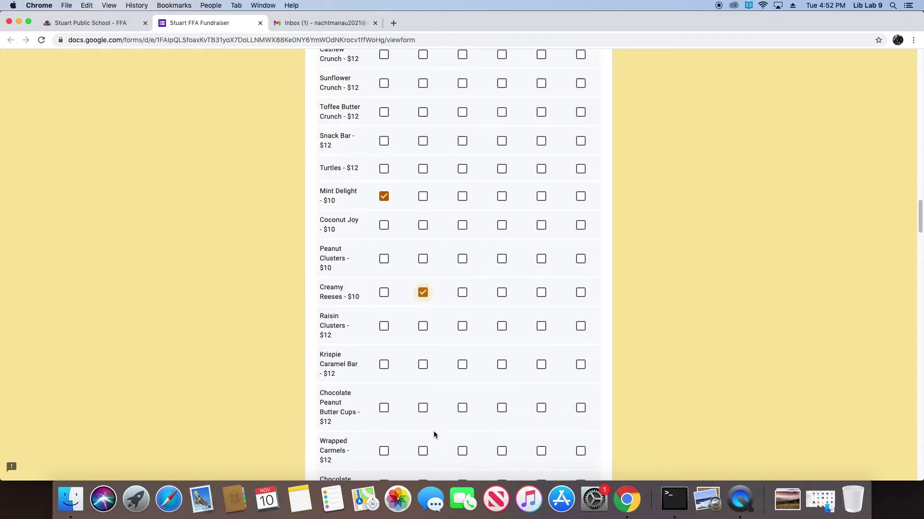
scroll(423, 416, down, 4)
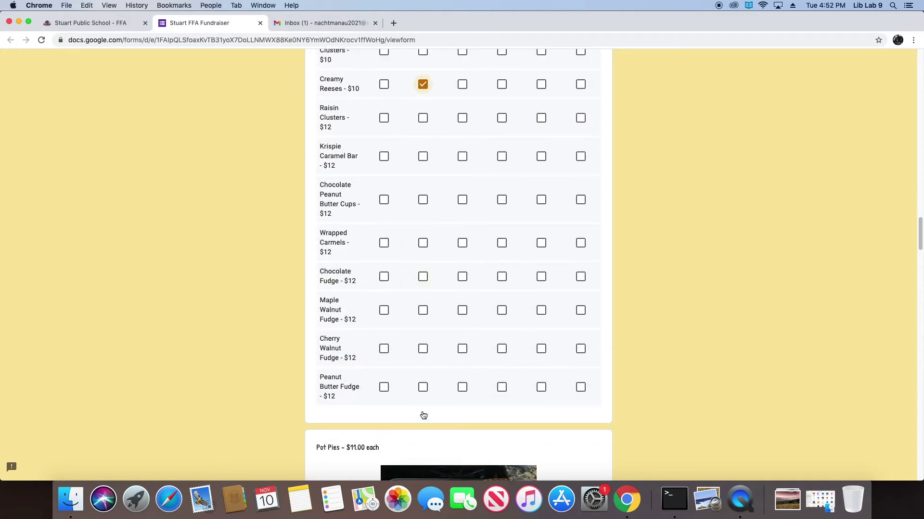
scroll(423, 416, down, 4)
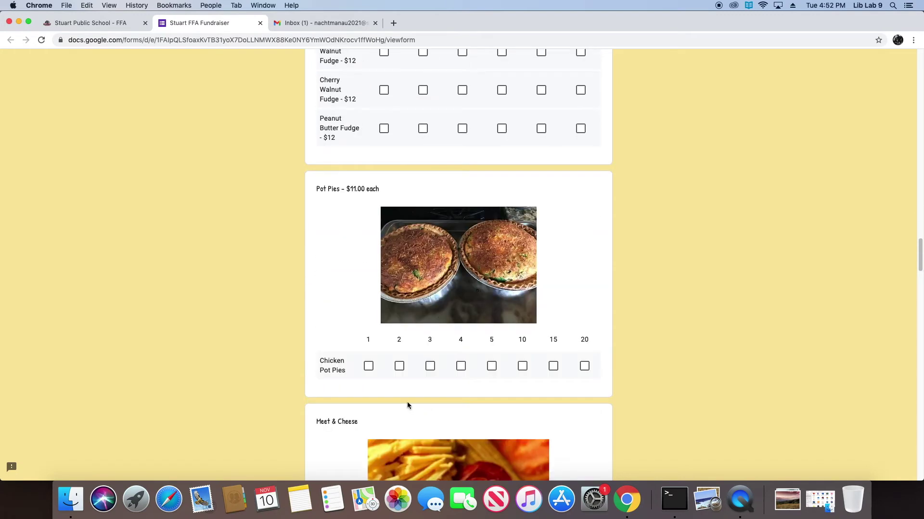
scroll(439, 396, down, 4)
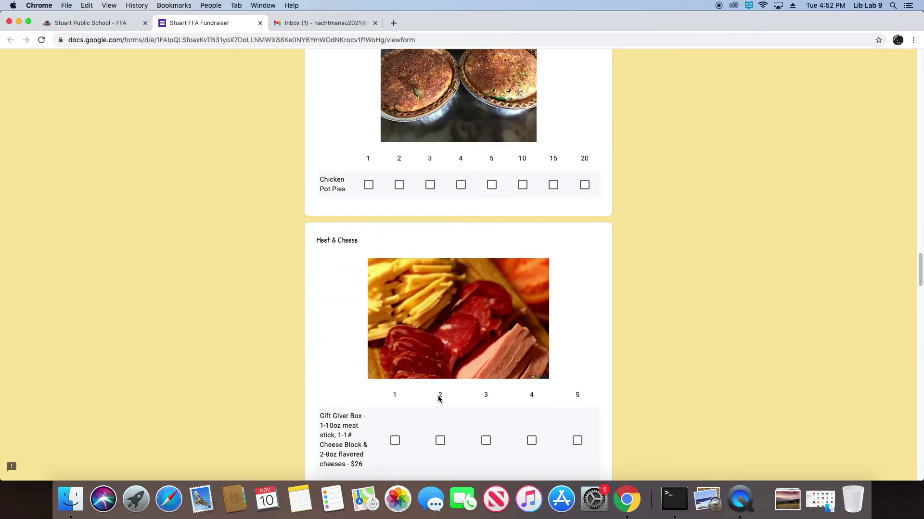
scroll(438, 398, down, 6)
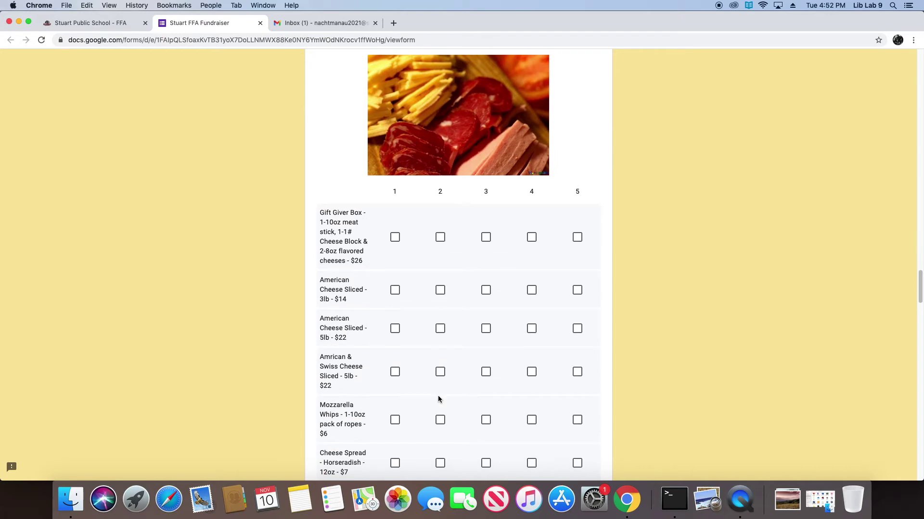
scroll(438, 399, down, 17)
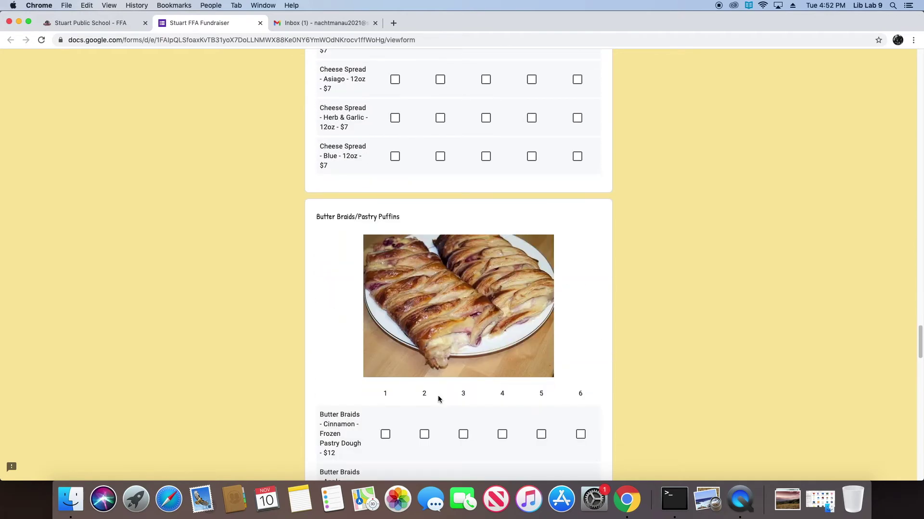
scroll(437, 400, down, 15)
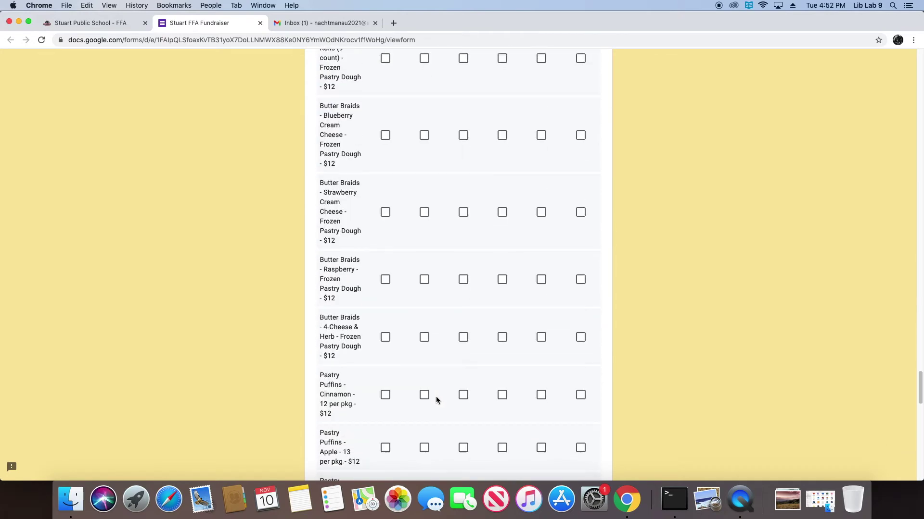
scroll(436, 399, down, 9)
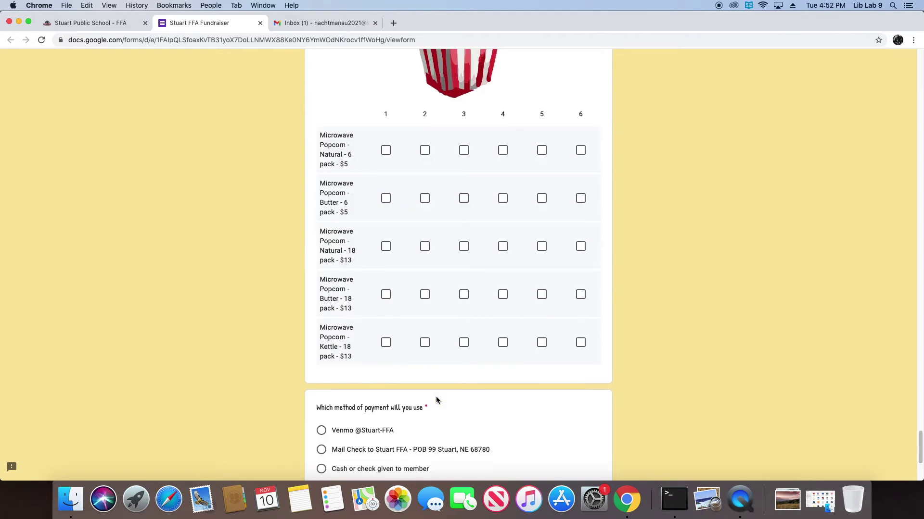
scroll(435, 400, down, 1)
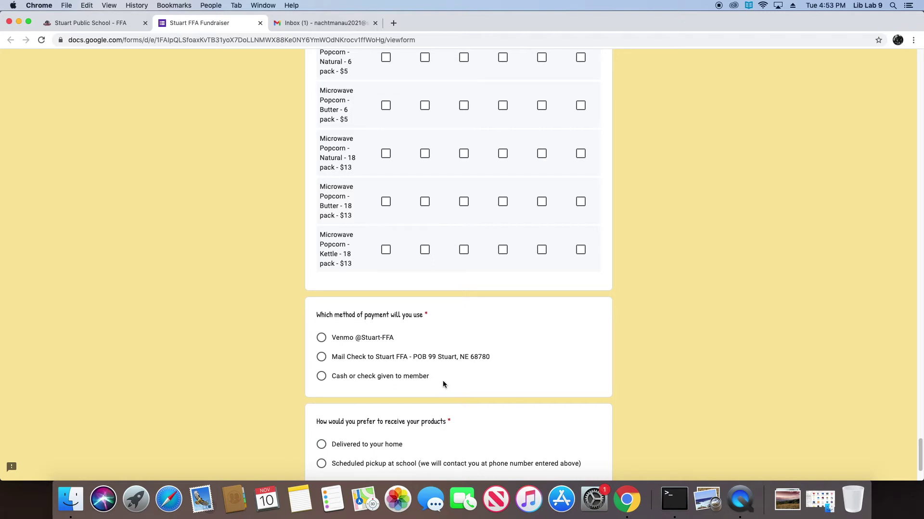
Choose 'Delivered to your home' as the product delivery option
scroll(443, 384, down, 3)
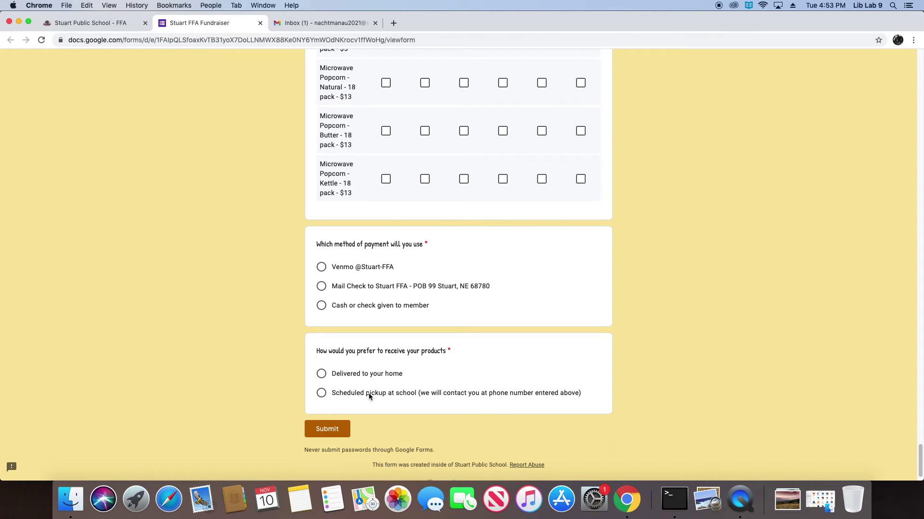
click(323, 377)
Select Mail Check as payment and enter the customer's phone number
click(322, 287)
scroll(403, 304, up, 15)
scroll(399, 269, up, 20)
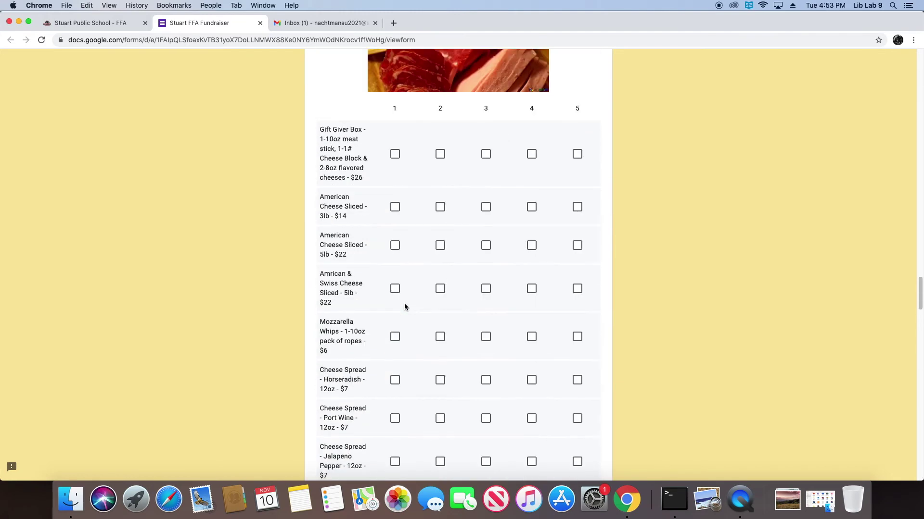
scroll(393, 235, up, 20)
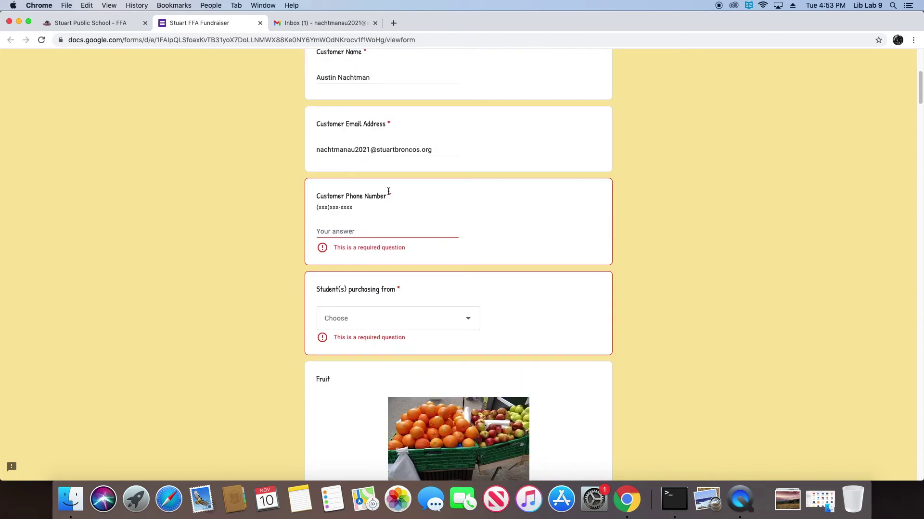
click(371, 287)
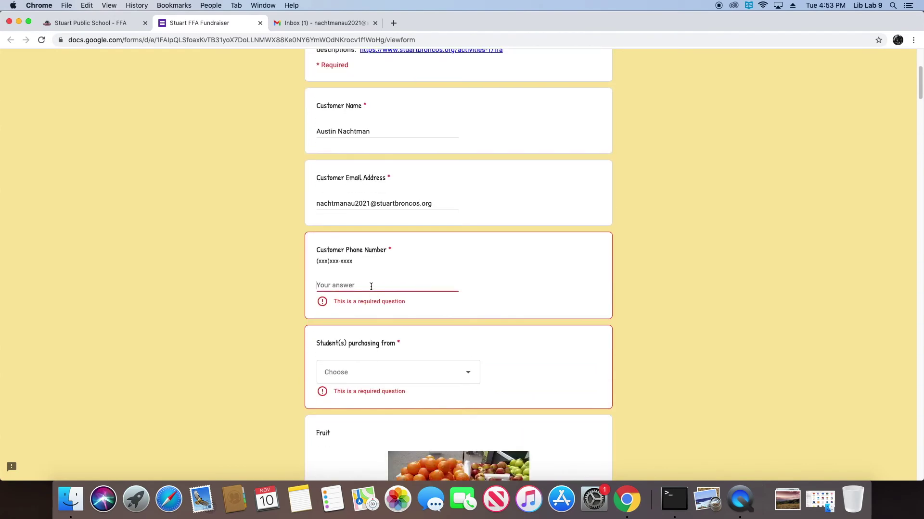
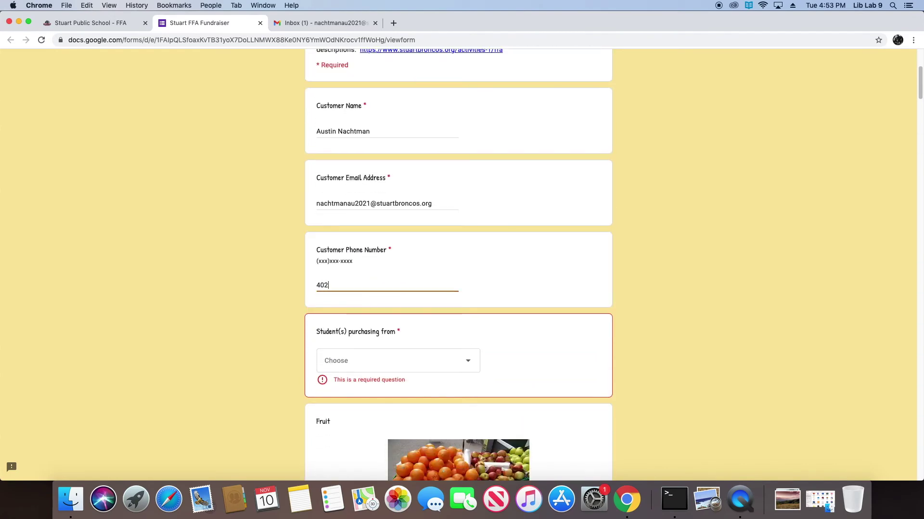
Choose the selling student, submit the order, and check the Gmail inbox for the invoice
click(425, 358)
click(449, 380)
scroll(481, 375, down, 15)
scroll(515, 368, down, 20)
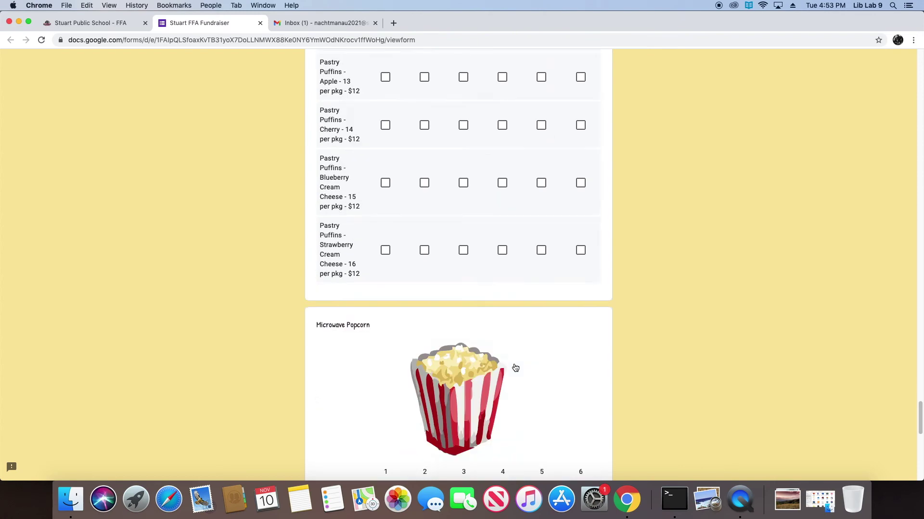
scroll(515, 368, down, 10)
click(339, 403)
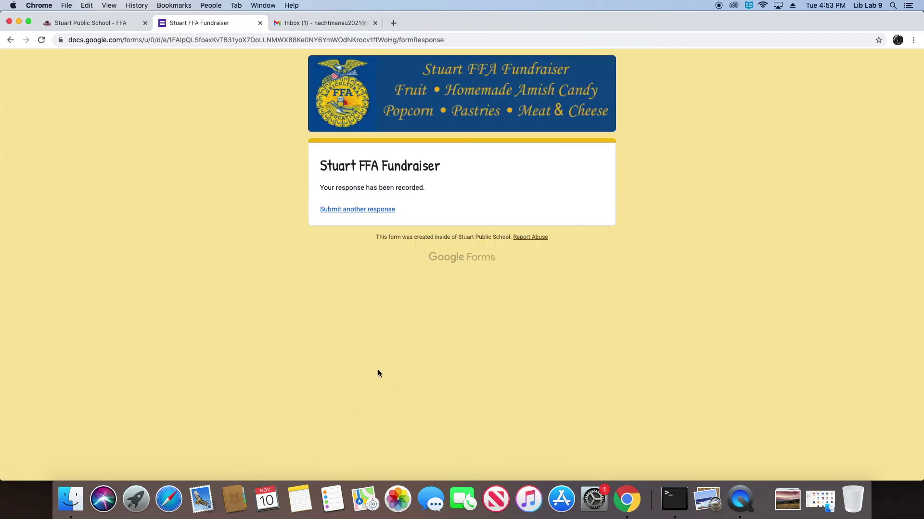
click(322, 25)
click(169, 98)
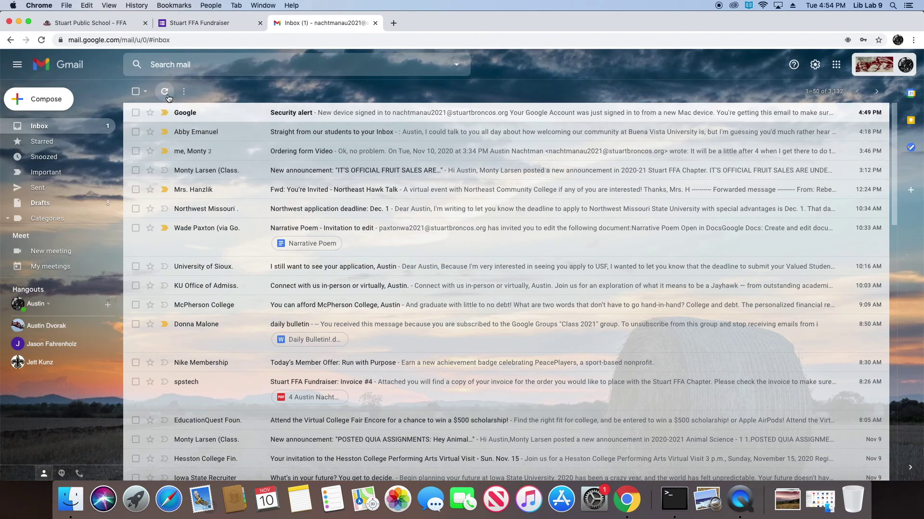
Refresh Gmail and open the 'Stuart FFA Fundraiser: Invoice #5' email
click(167, 96)
click(42, 41)
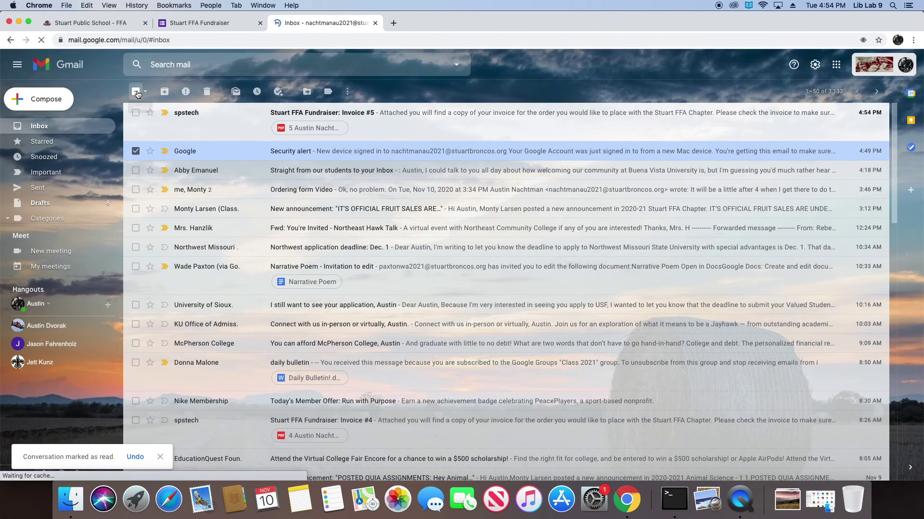
click(137, 93)
click(248, 121)
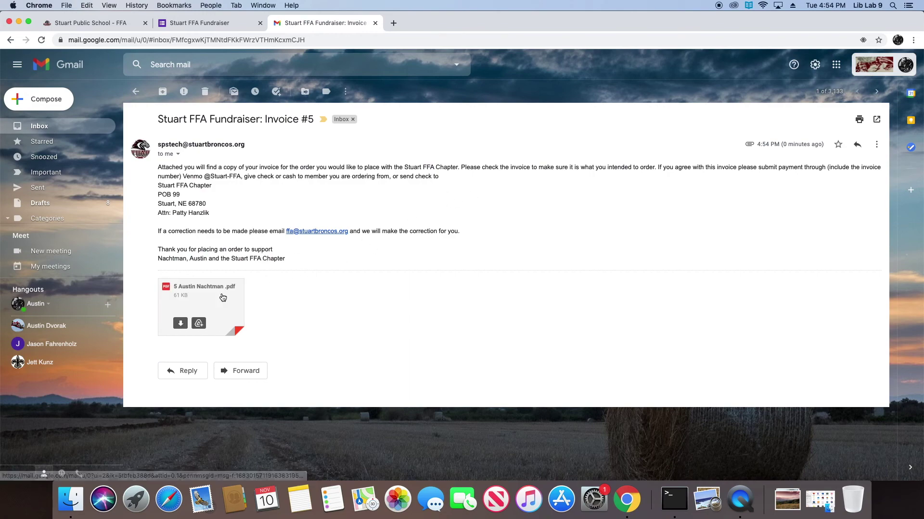
click(223, 298)
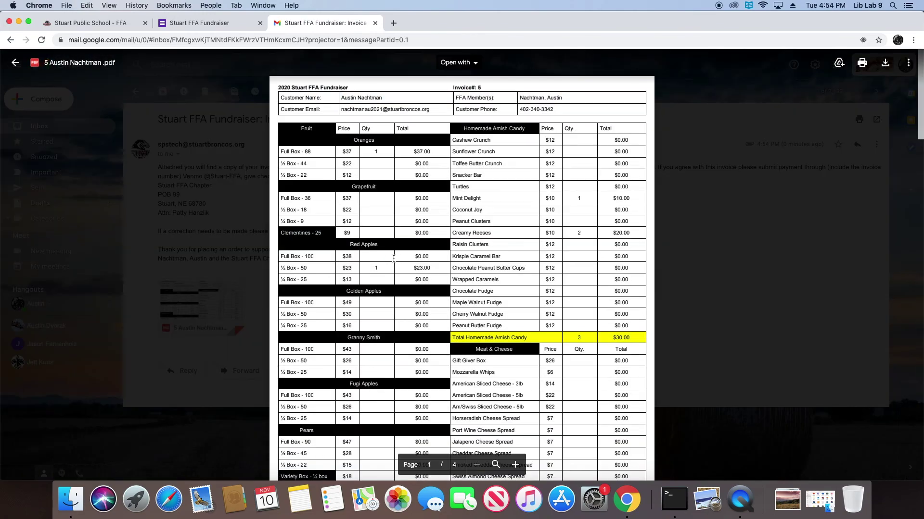
scroll(430, 268, down, 10)
scroll(432, 269, up, 3)
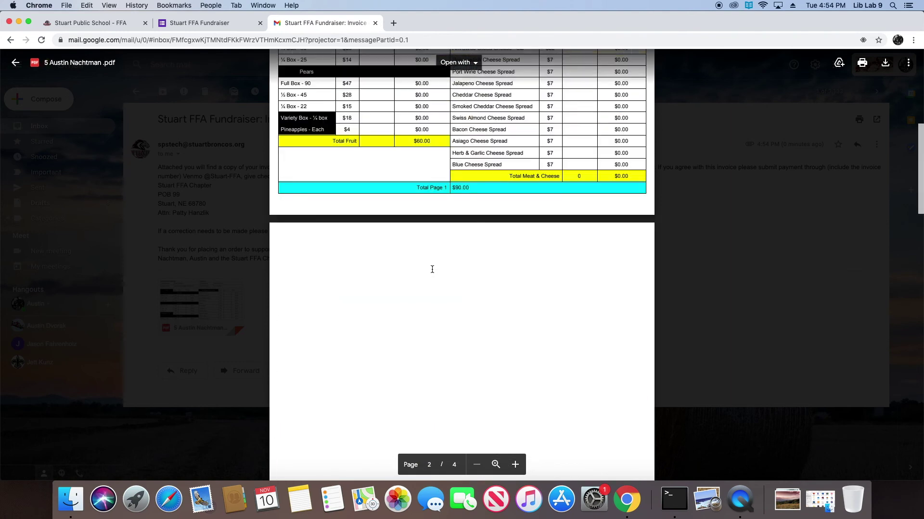
scroll(485, 211, down, 3)
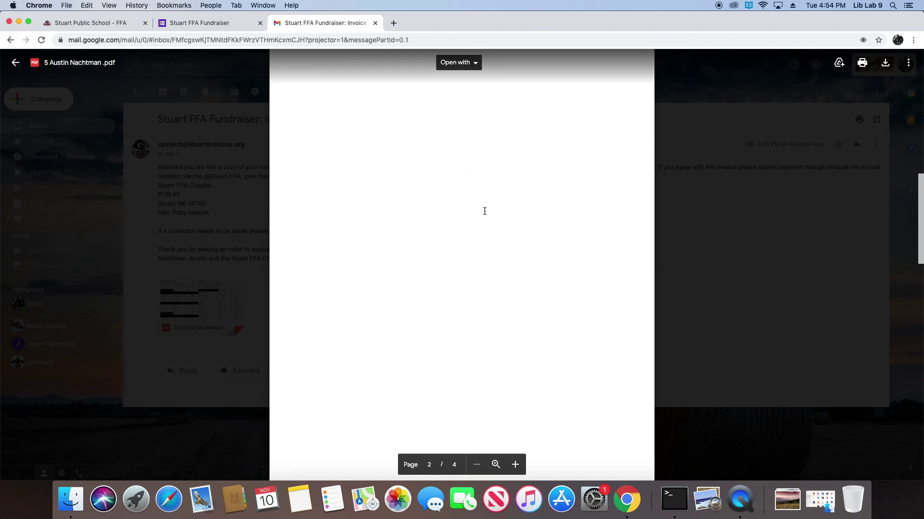
scroll(484, 211, down, 10)
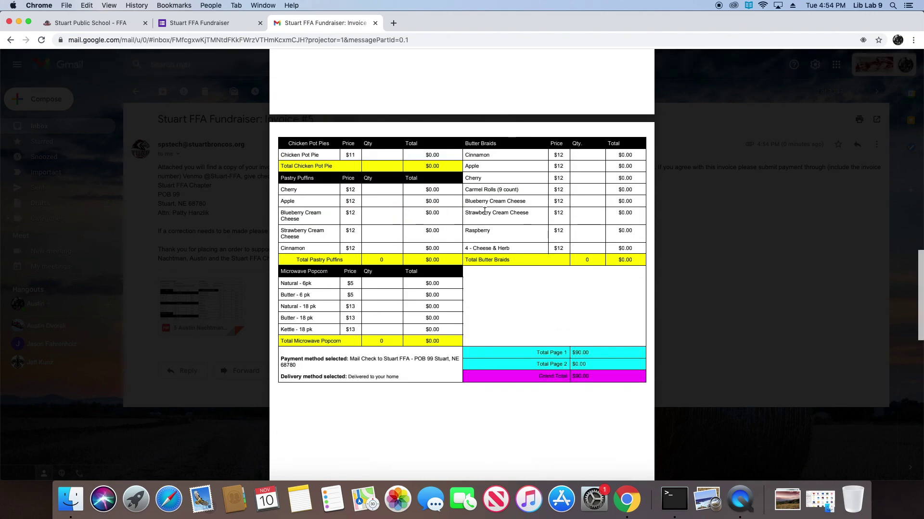
scroll(484, 211, down, 10)
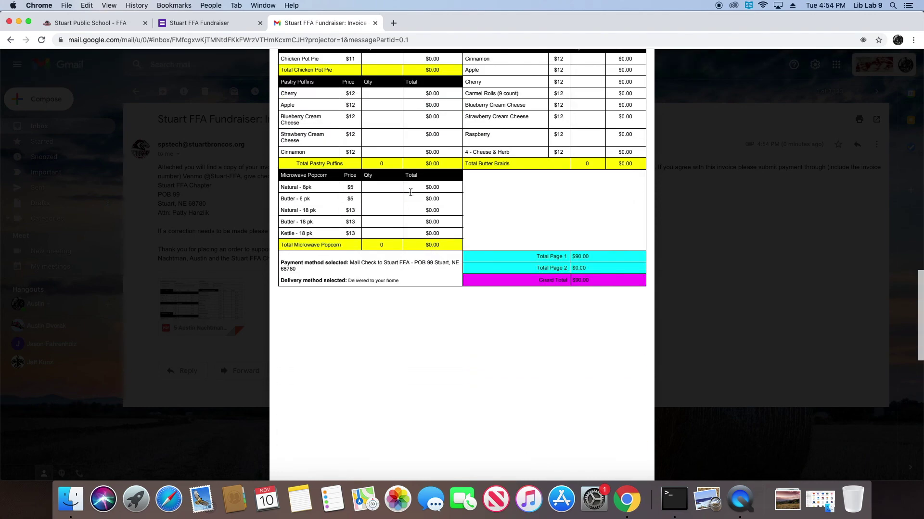
scroll(388, 200, up, 20)
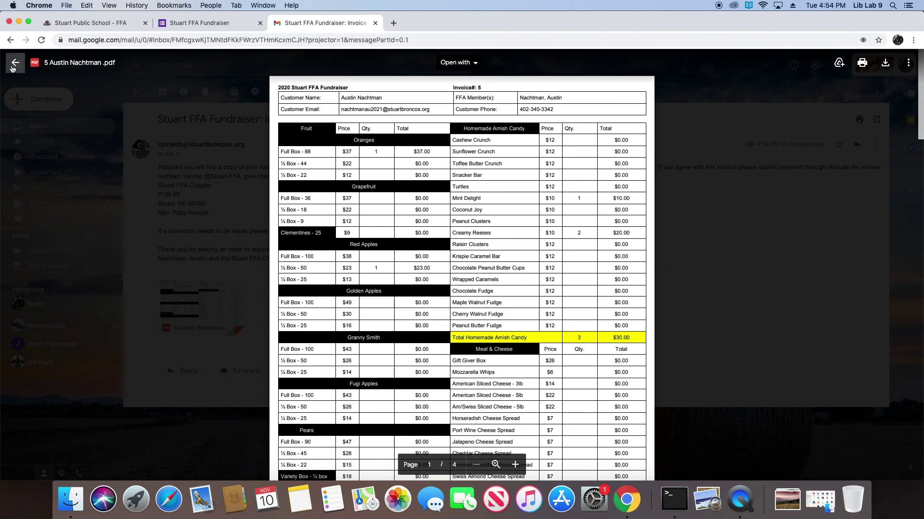
key(Escape)
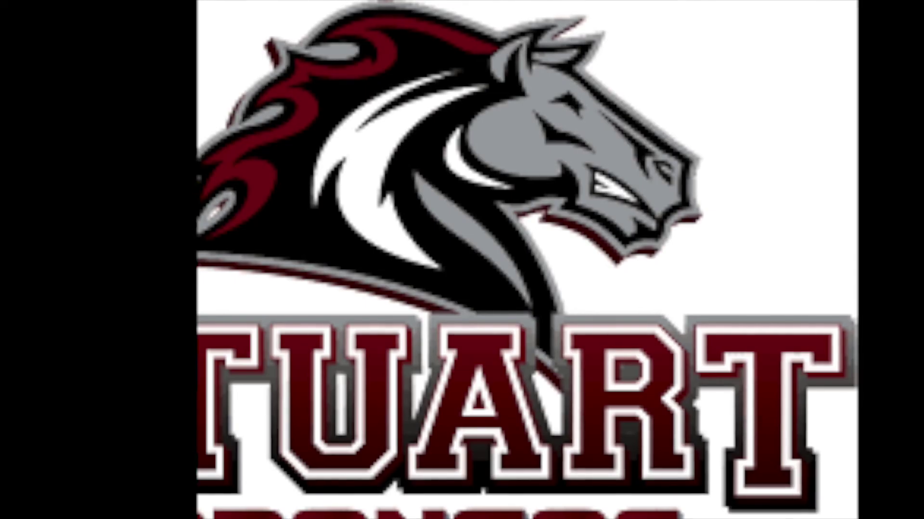